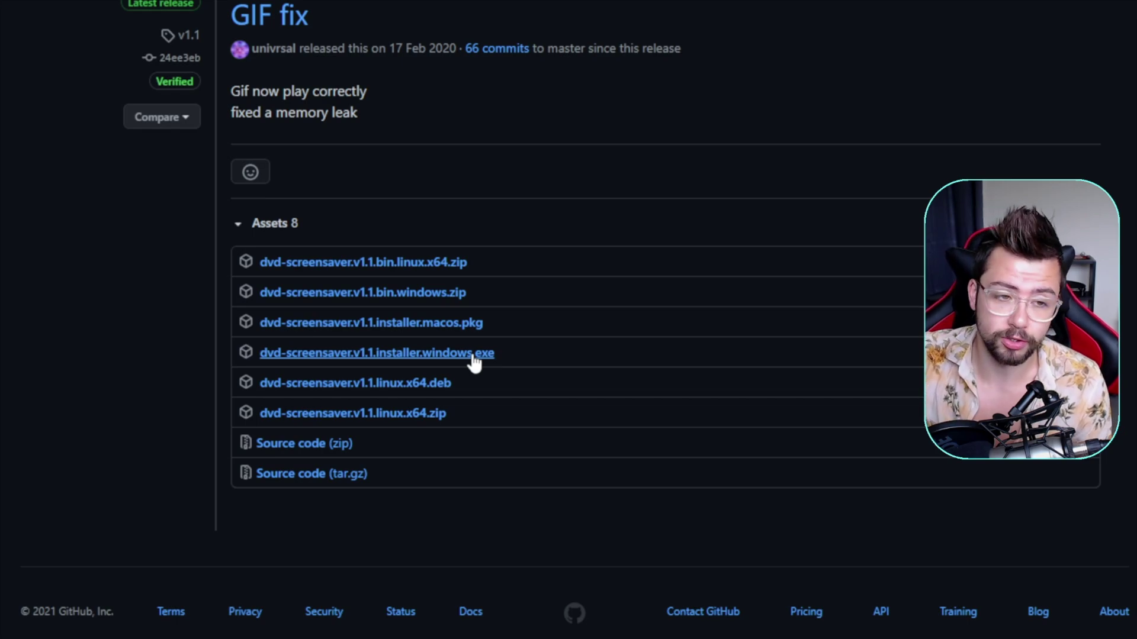
scroll(476, 364, "up", 1)
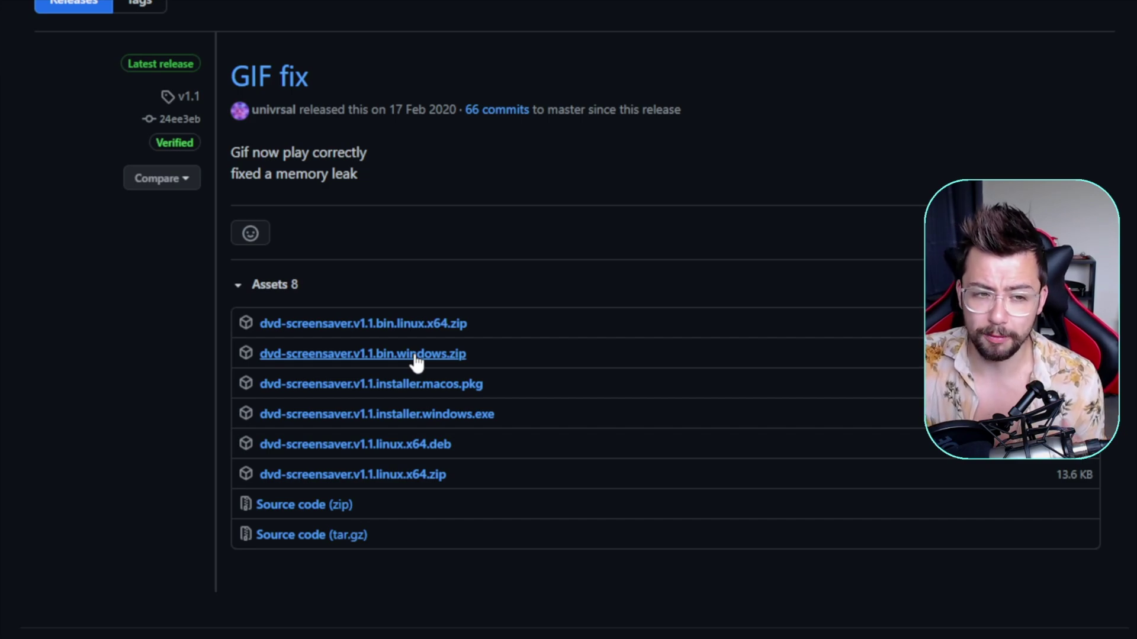
- Download dvd-screensaver.v1.1.bin.windows.zip from the GitHub release Assets and open it
left_click(417, 353)
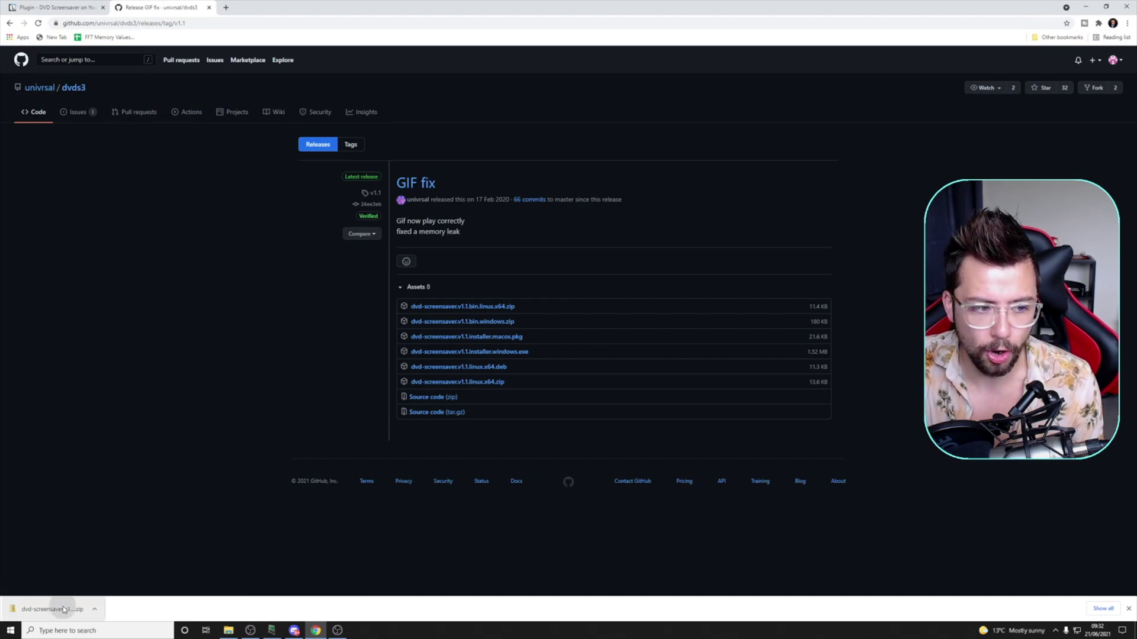
left_click(62, 609)
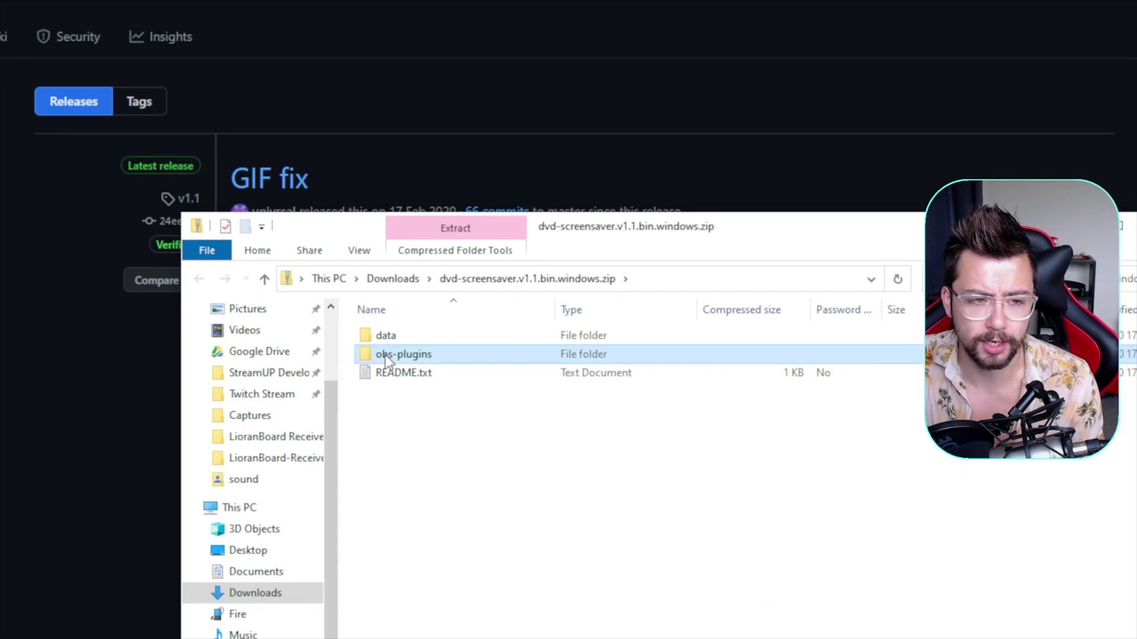
- Paste the zip's data and obs-plugins folders into C:\Program Files\obs-studio
left_click(386, 341, "shift")
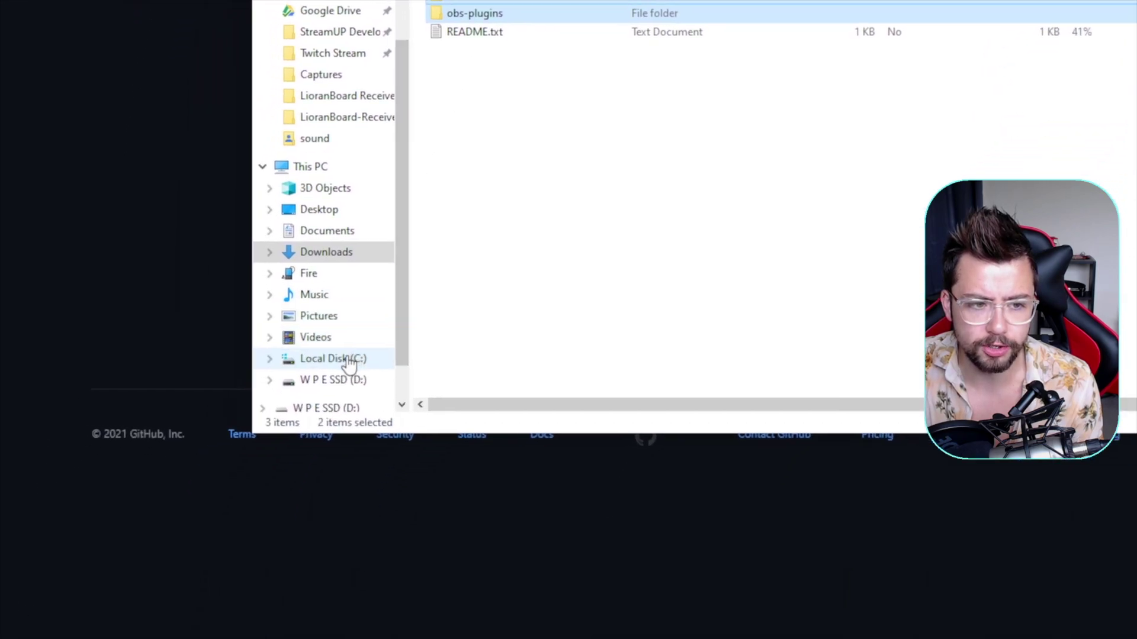
left_click(346, 359)
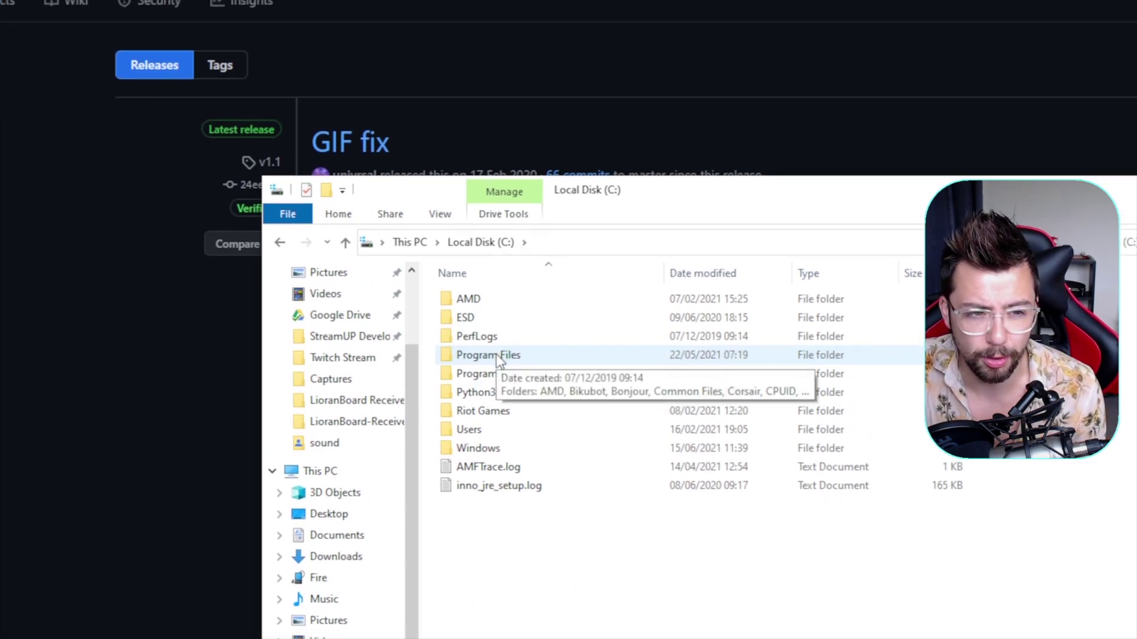
double_click(488, 354)
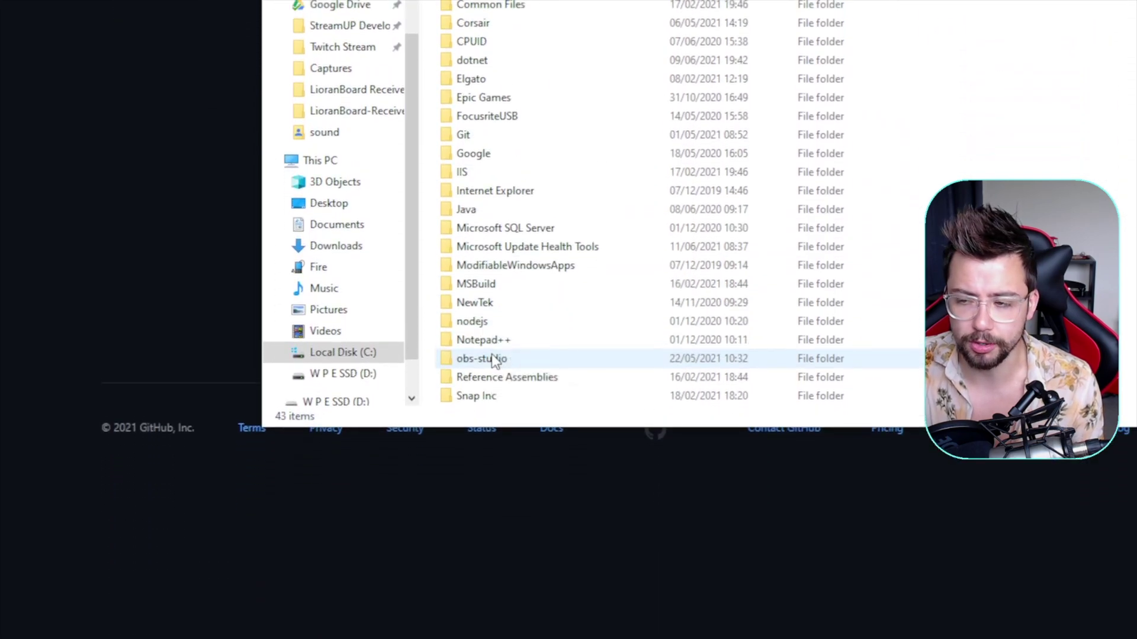
double_click(494, 359)
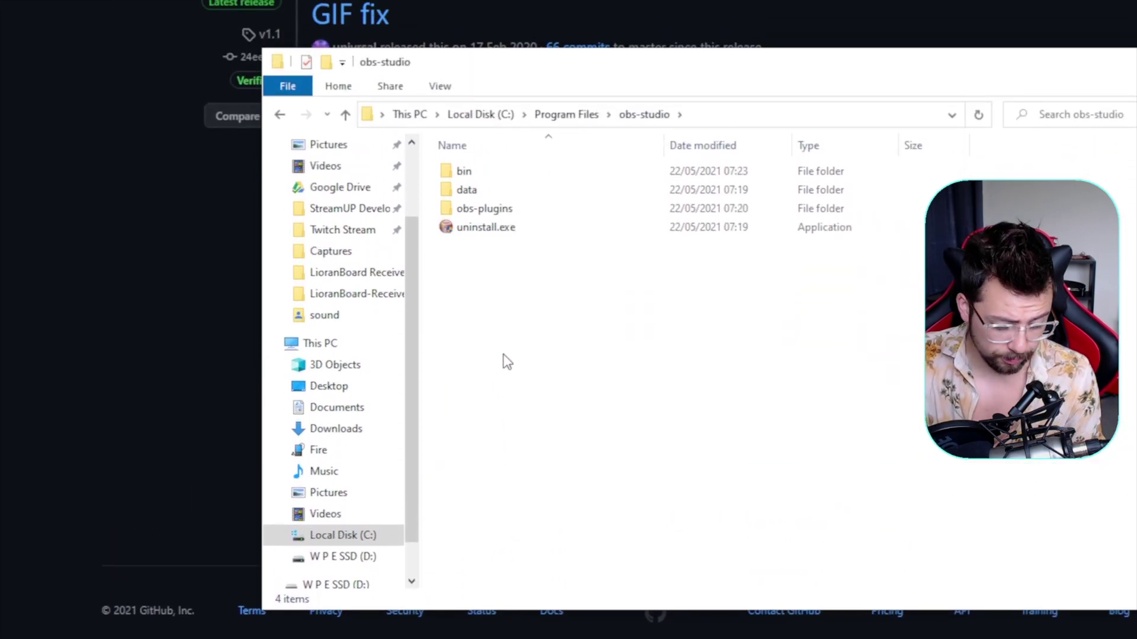
key("ctrl+v")
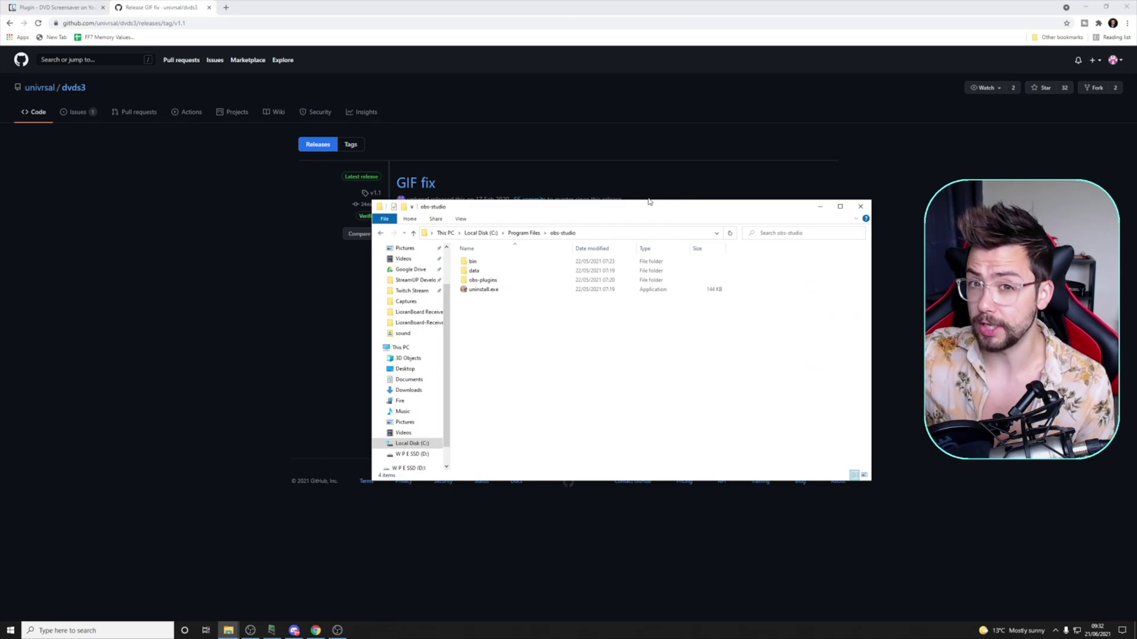
left_click(339, 631)
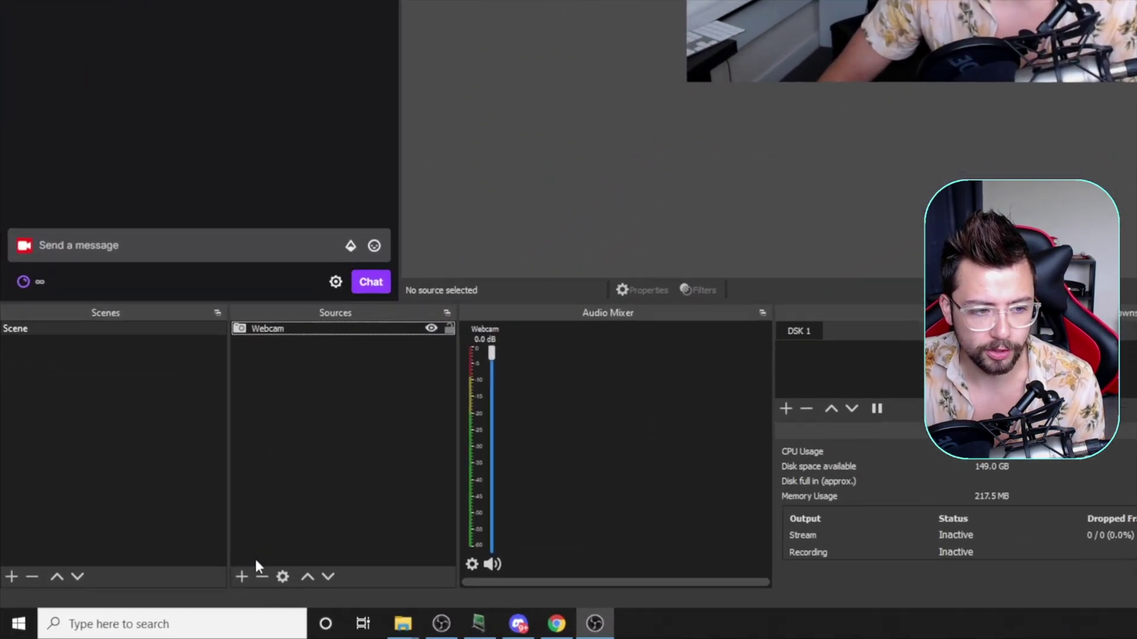
- Bring up the Sources add menu listing DVD screen saver
left_click(266, 571)
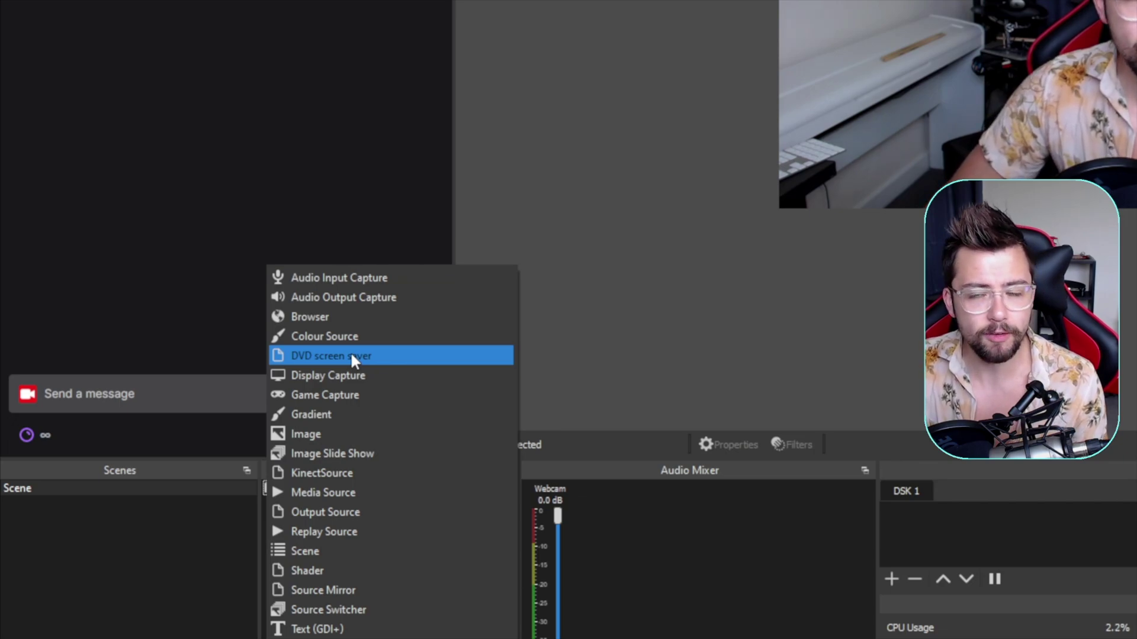
- Create a DVD screen saver source with its default name, keeping its Properties window in view
left_click(352, 358)
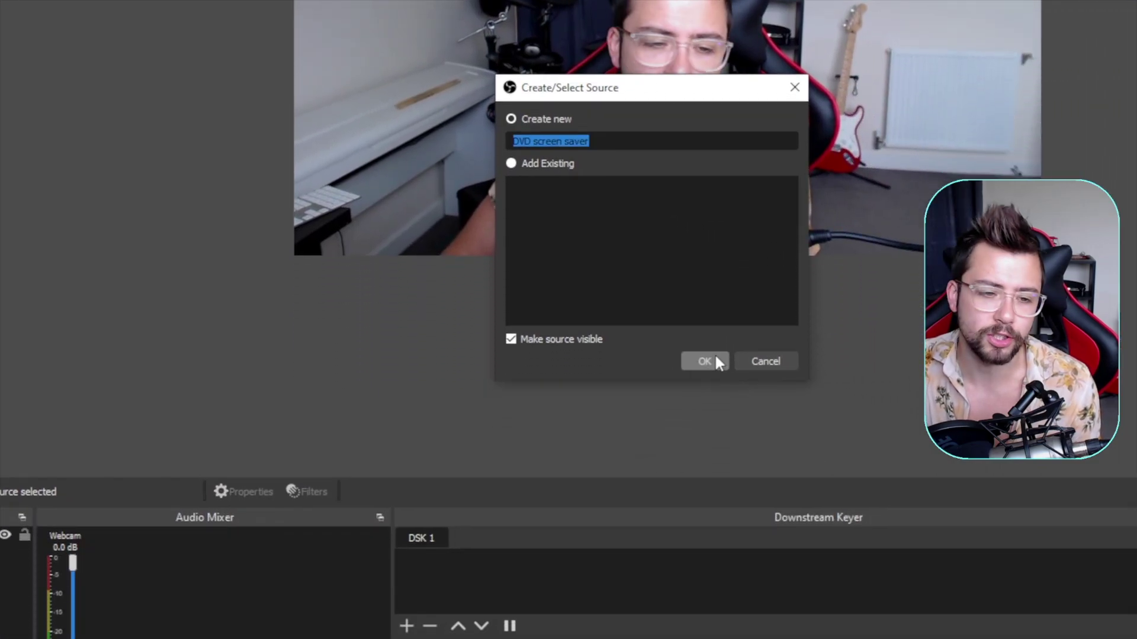
left_click(717, 356)
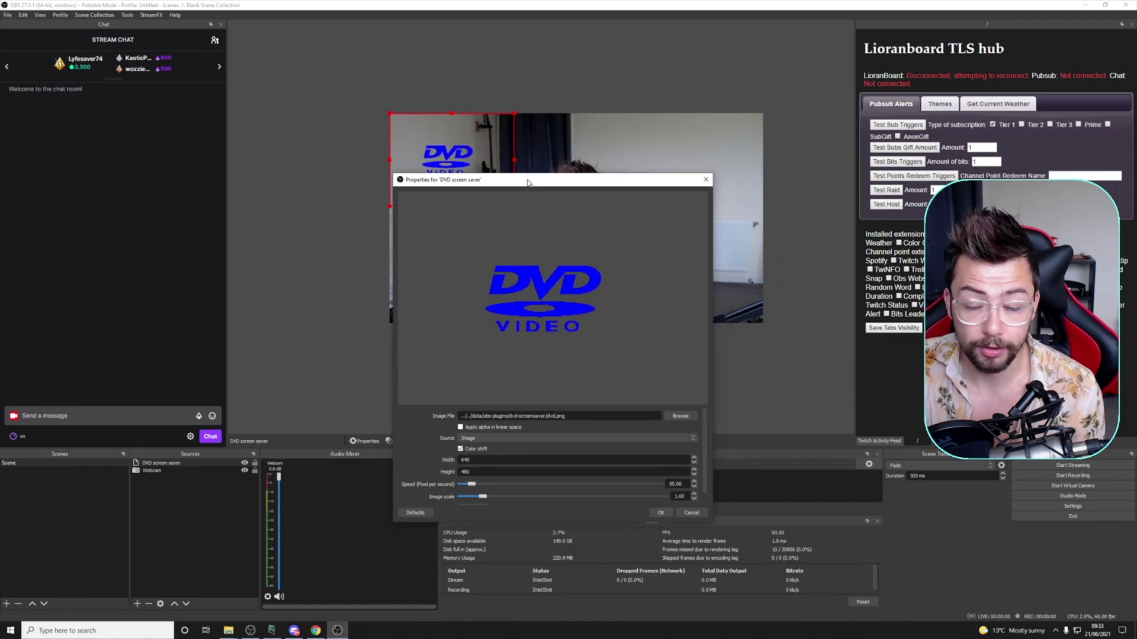
left_click_drag(544, 144, 511, 356)
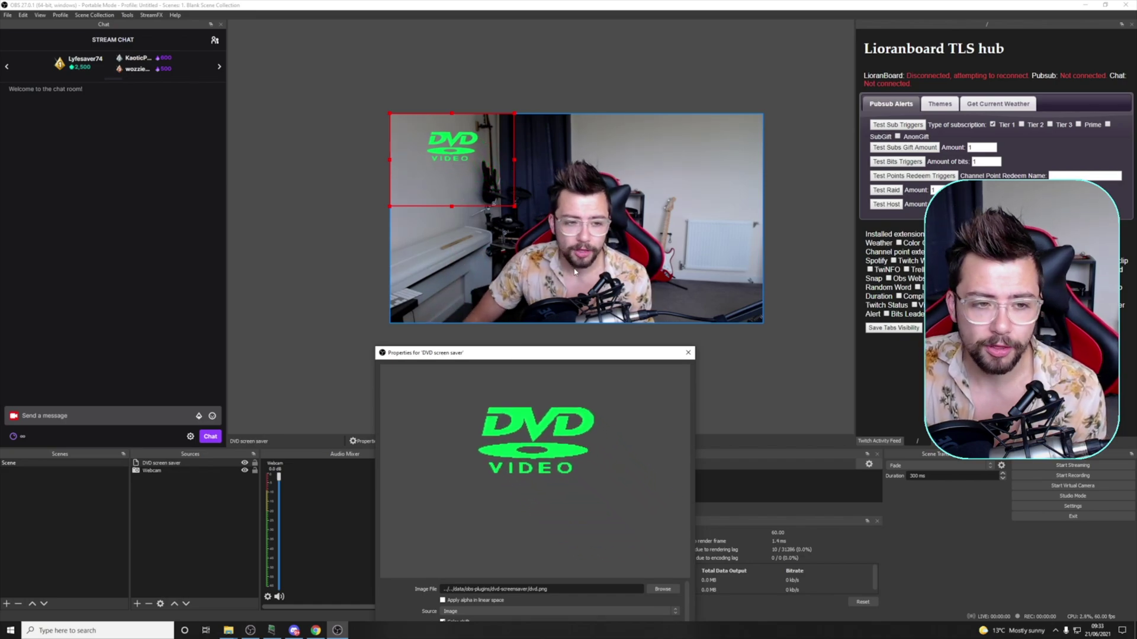
mouse_move(538, 352)
left_mouse_down()
mouse_move(551, 256)
mouse_move(537, 311)
left_mouse_up()
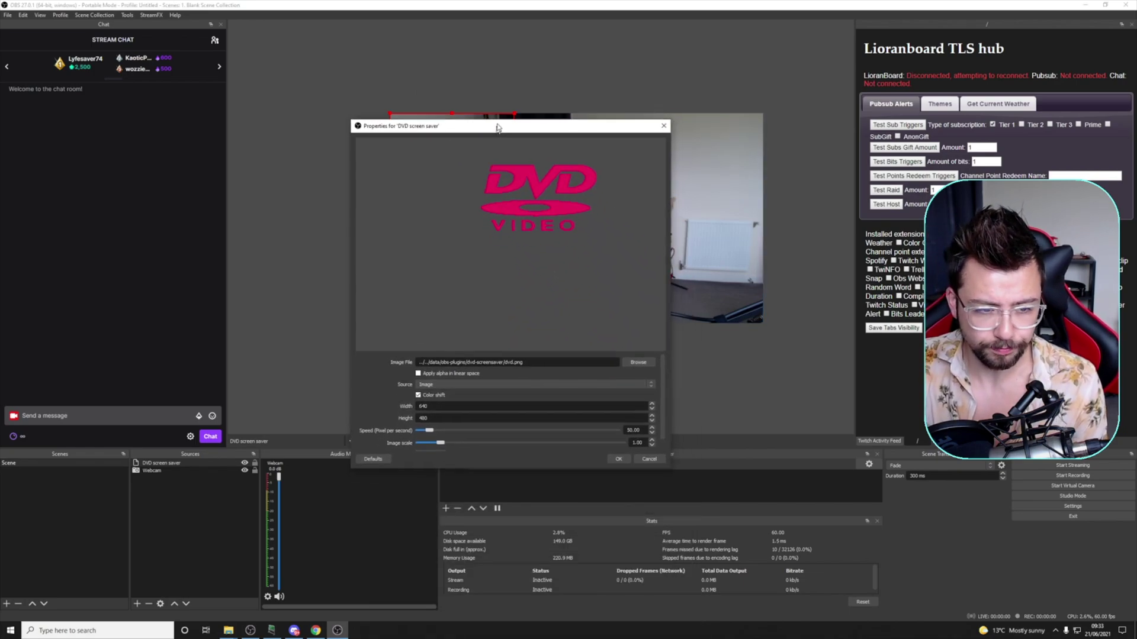
- Set the DVD screen saver speed to about 144.85 and image scale to 1.60
left_click_drag(522, 312, 564, 98)
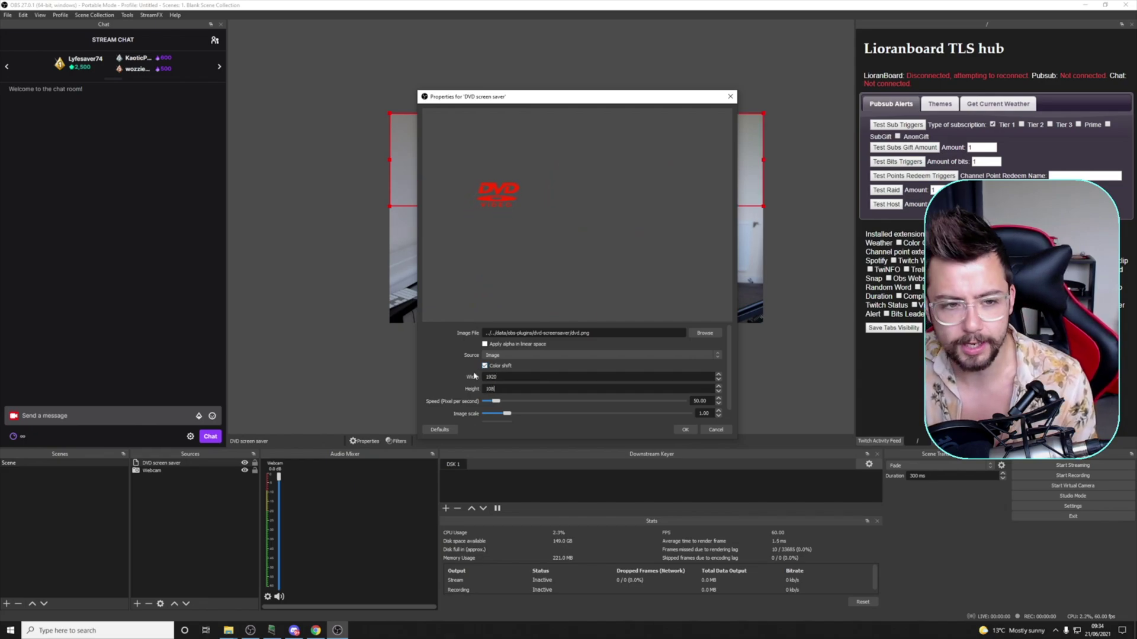
left_click_drag(623, 102, 631, 371)
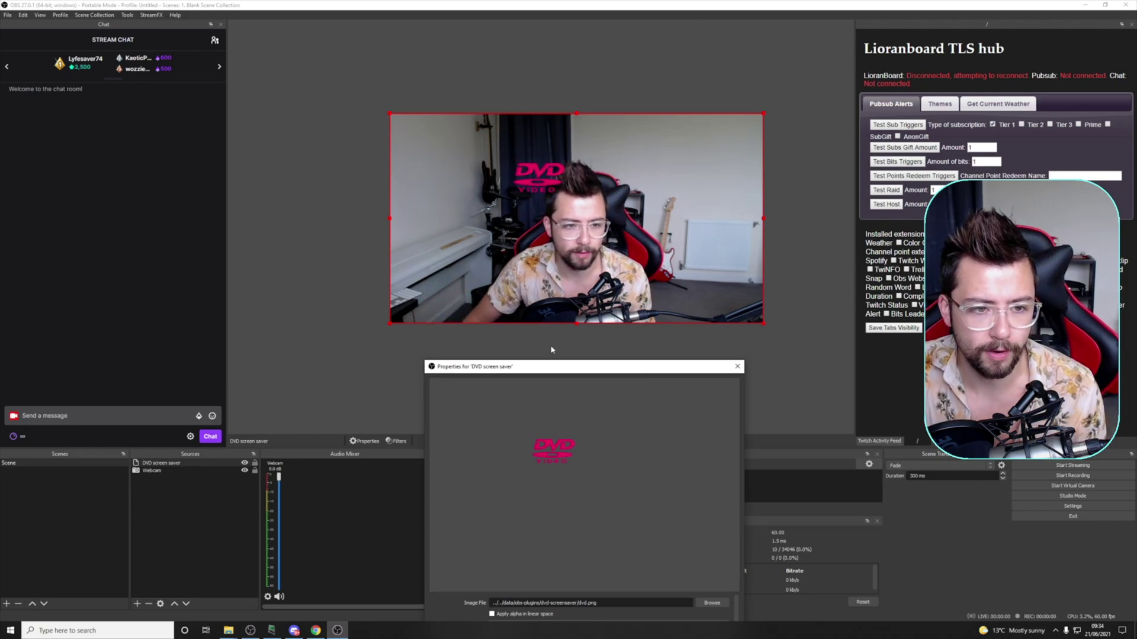
left_click_drag(549, 370, 544, 151)
scroll(442, 411, "down", 1)
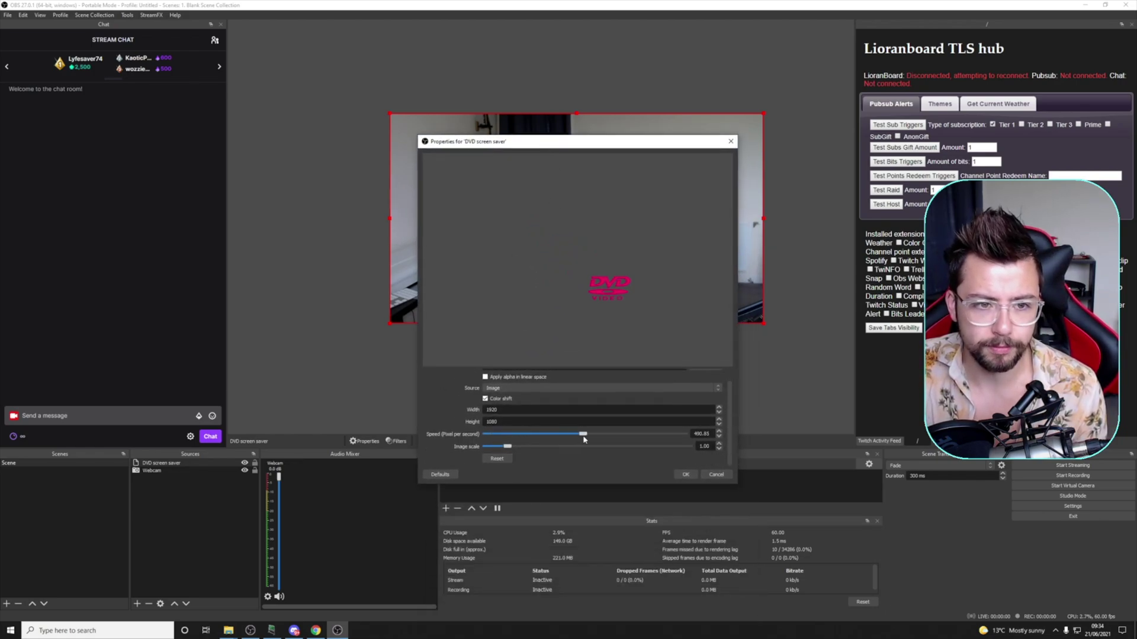
mouse_move(583, 142)
left_mouse_down()
mouse_move(591, 395)
mouse_move(563, 161)
left_mouse_up()
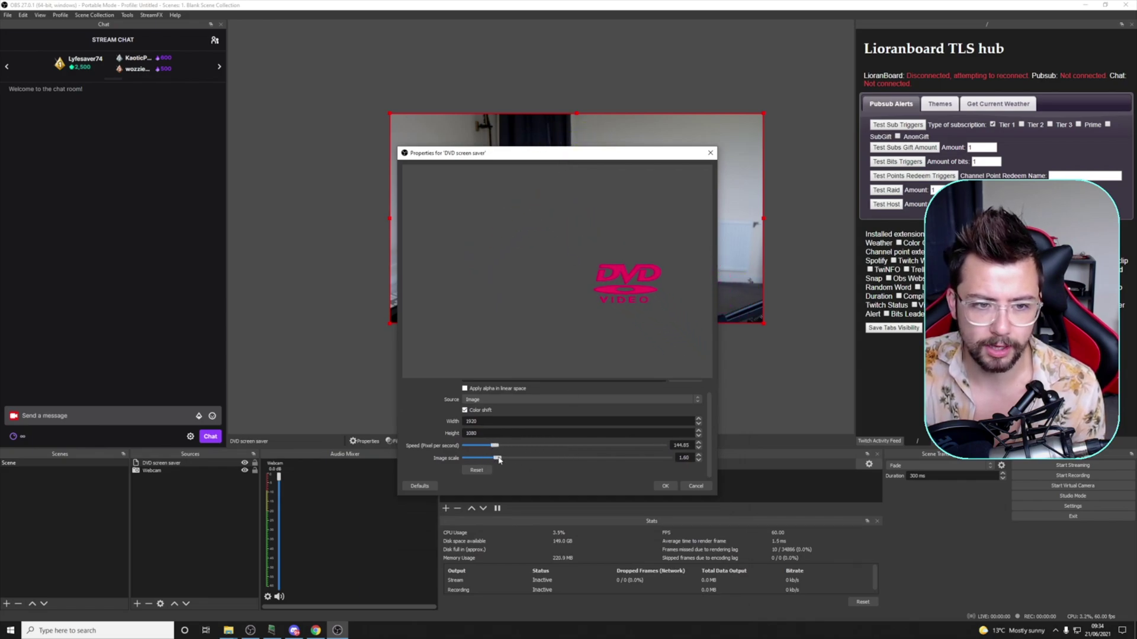
left_click_drag(566, 166, 579, 332)
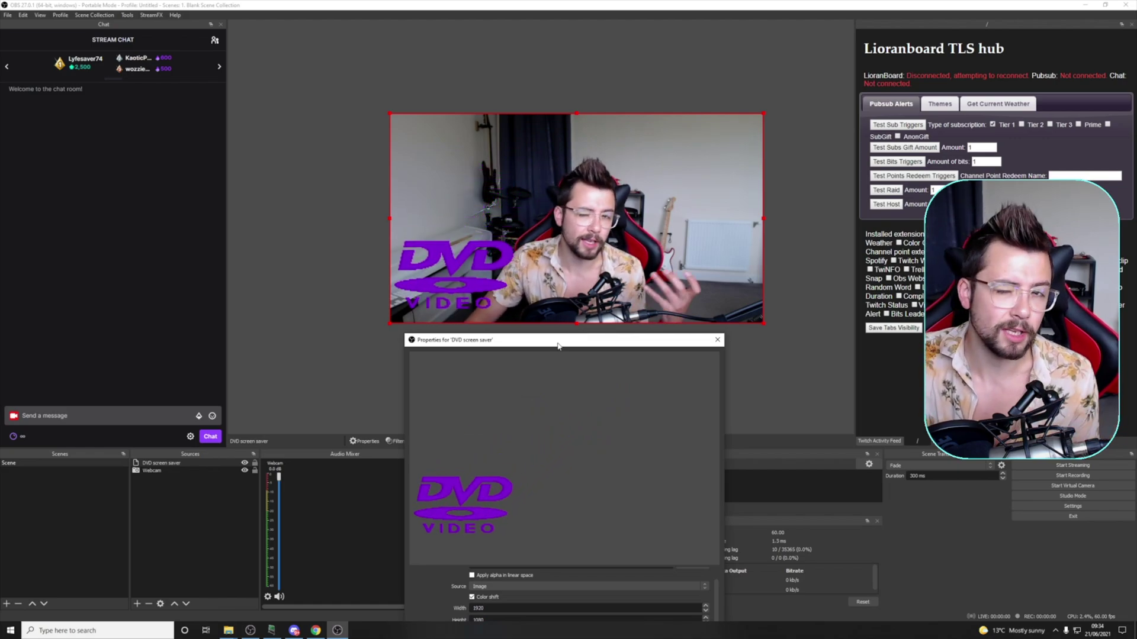
left_click_drag(551, 345, 553, 172)
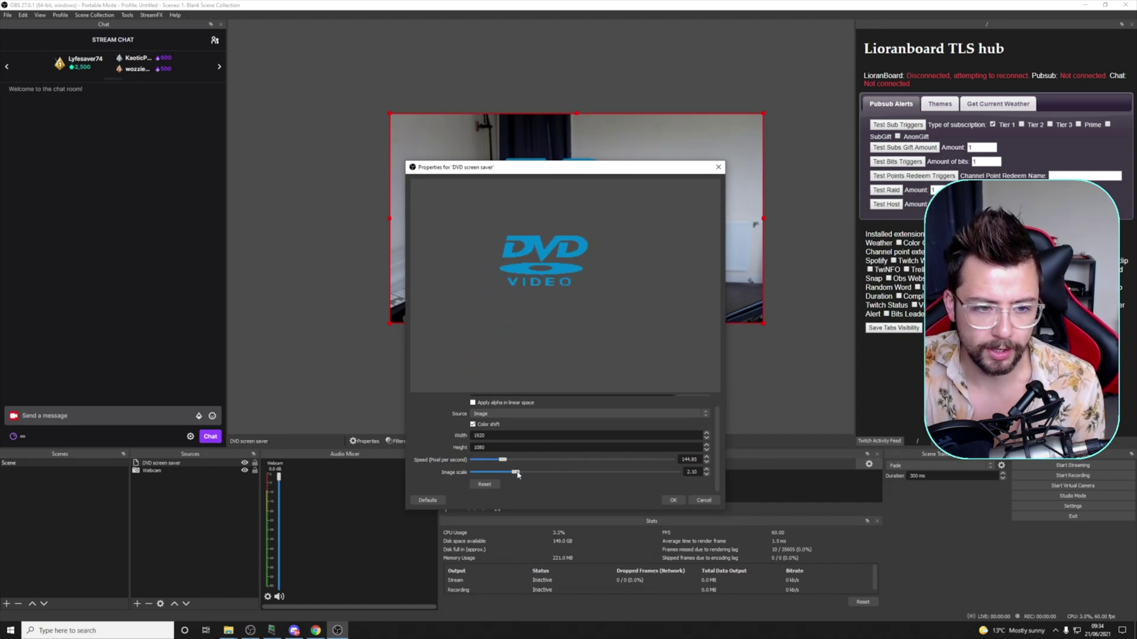
scroll(573, 411, "up", 1)
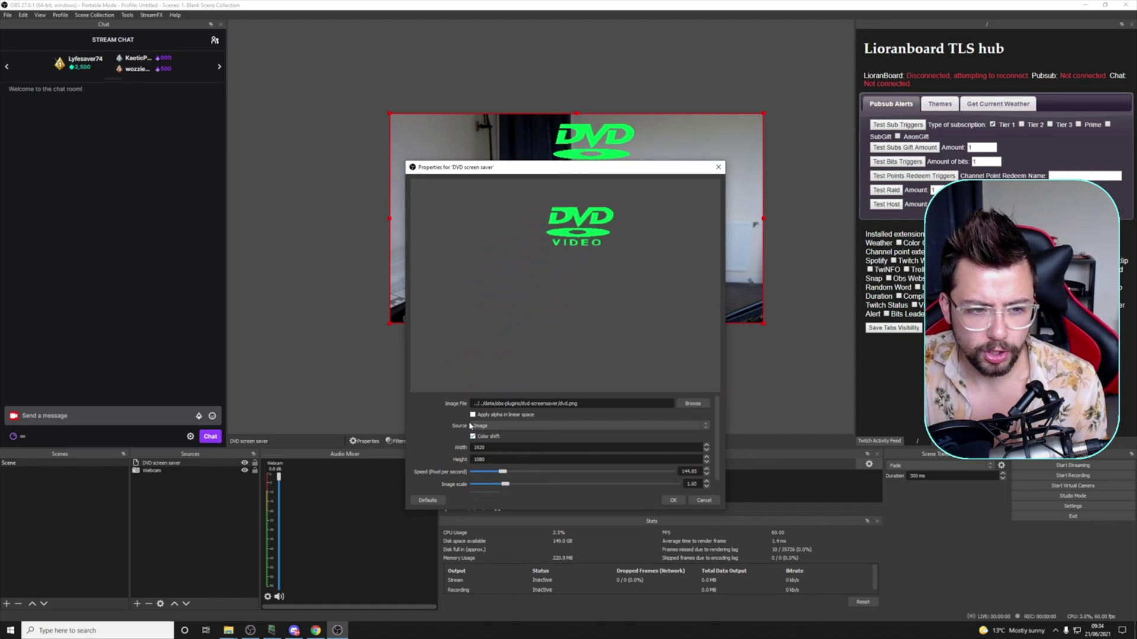
- Replace the DVD logo with the Annotation face PNG from Google Drive
left_click(692, 404)
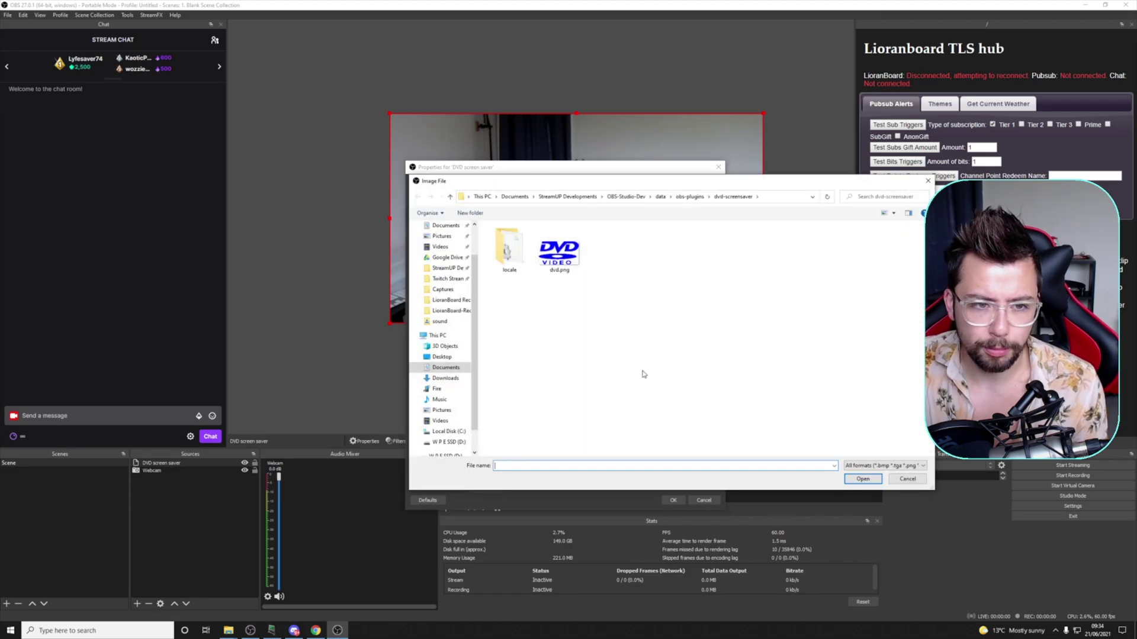
left_click(446, 258)
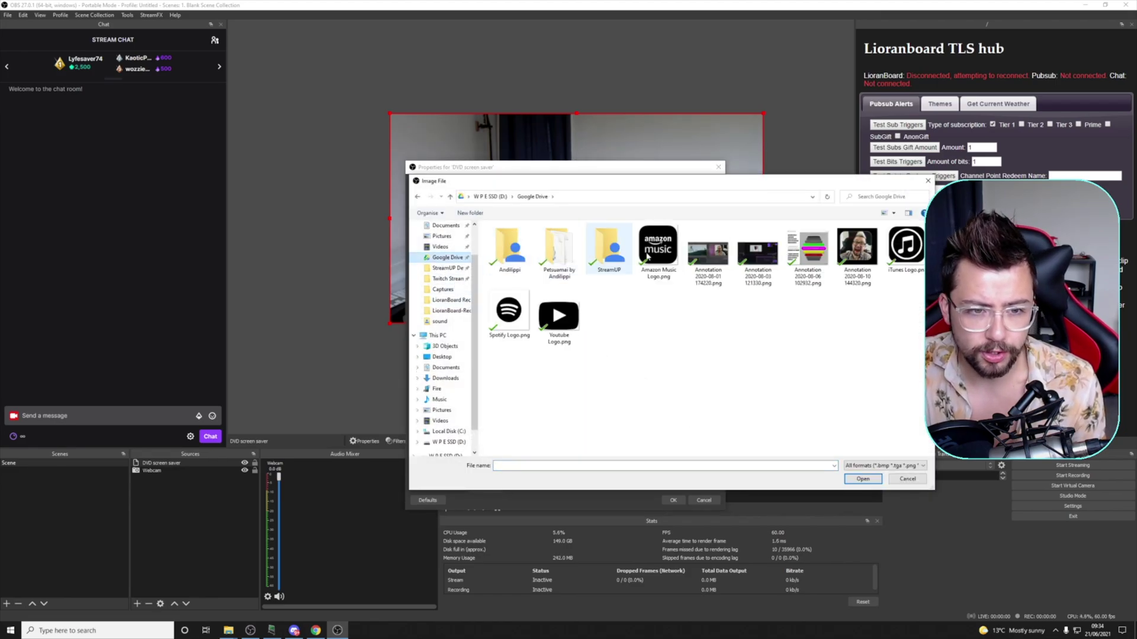
double_click(858, 255)
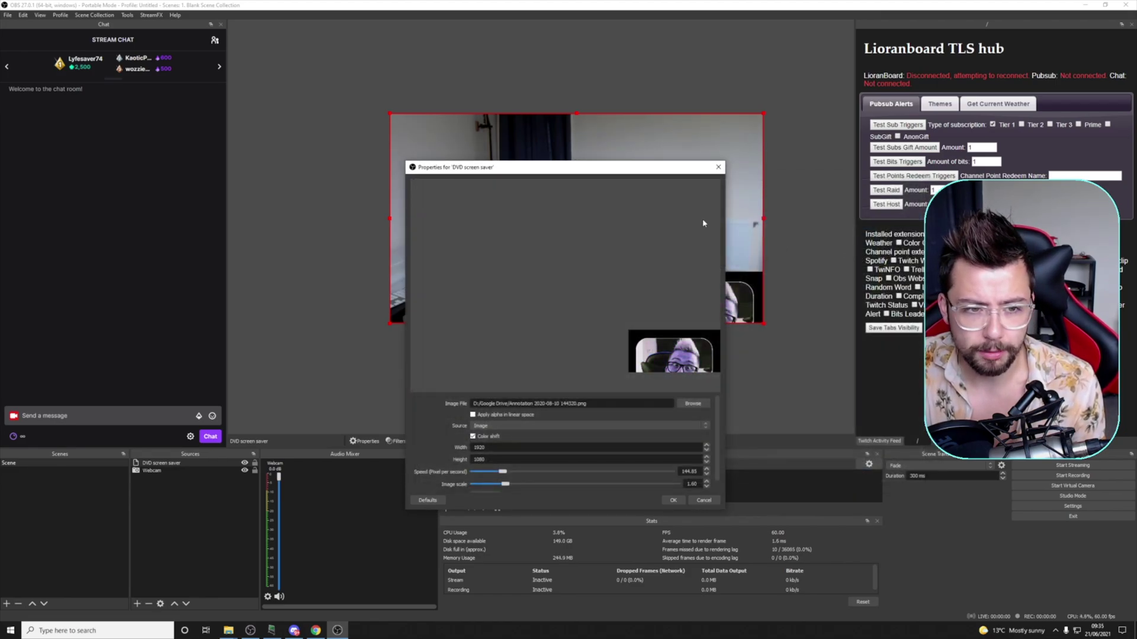
left_click_drag(546, 164, 583, 377)
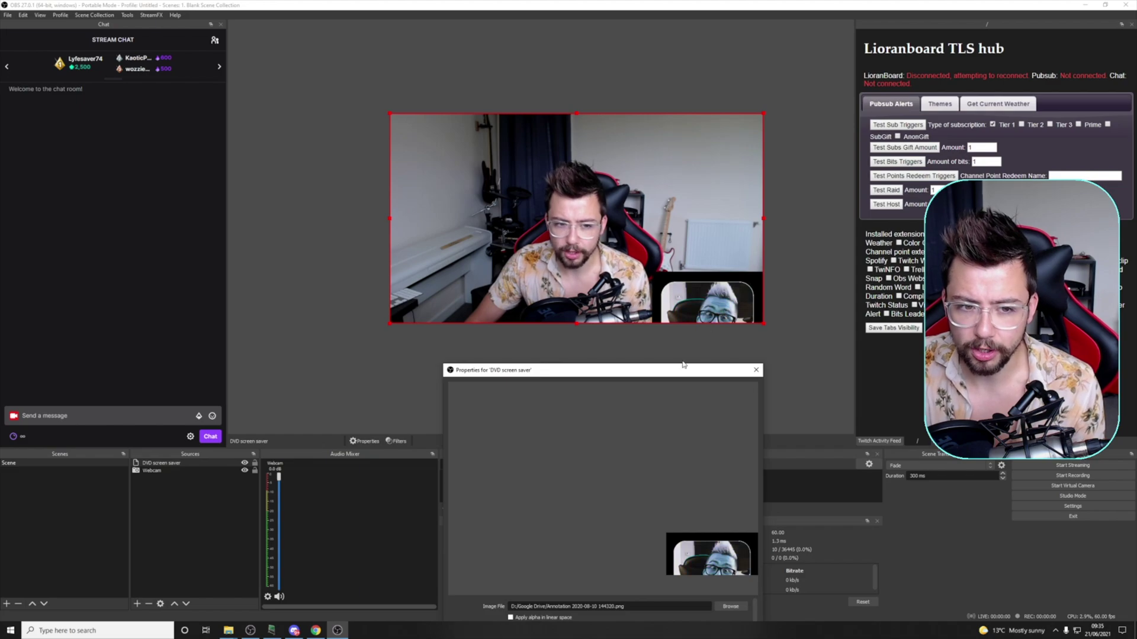
left_click_drag(687, 368, 647, 141)
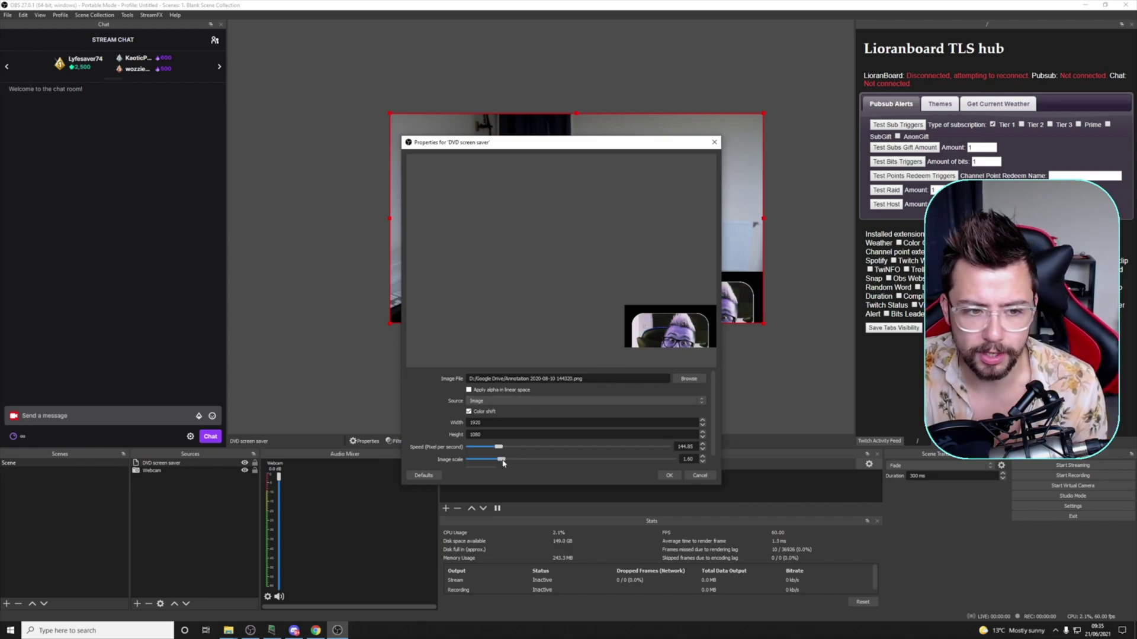
- Adjust the face image scale to 1.10, checking the preview
left_click_drag(504, 463, 494, 461)
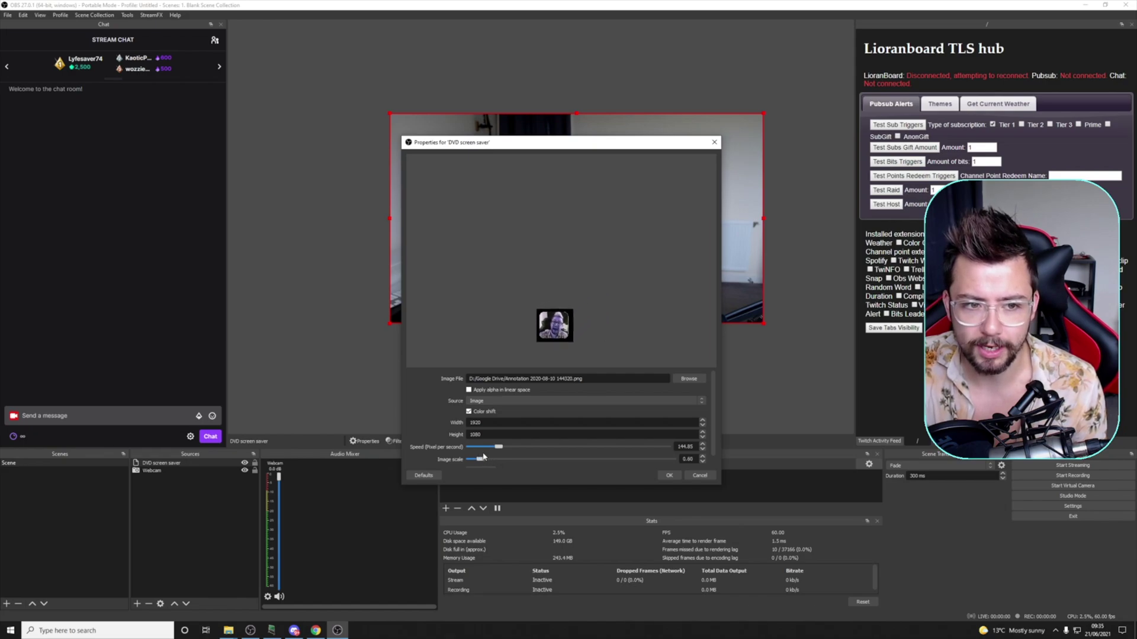
left_click_drag(483, 456, 496, 459)
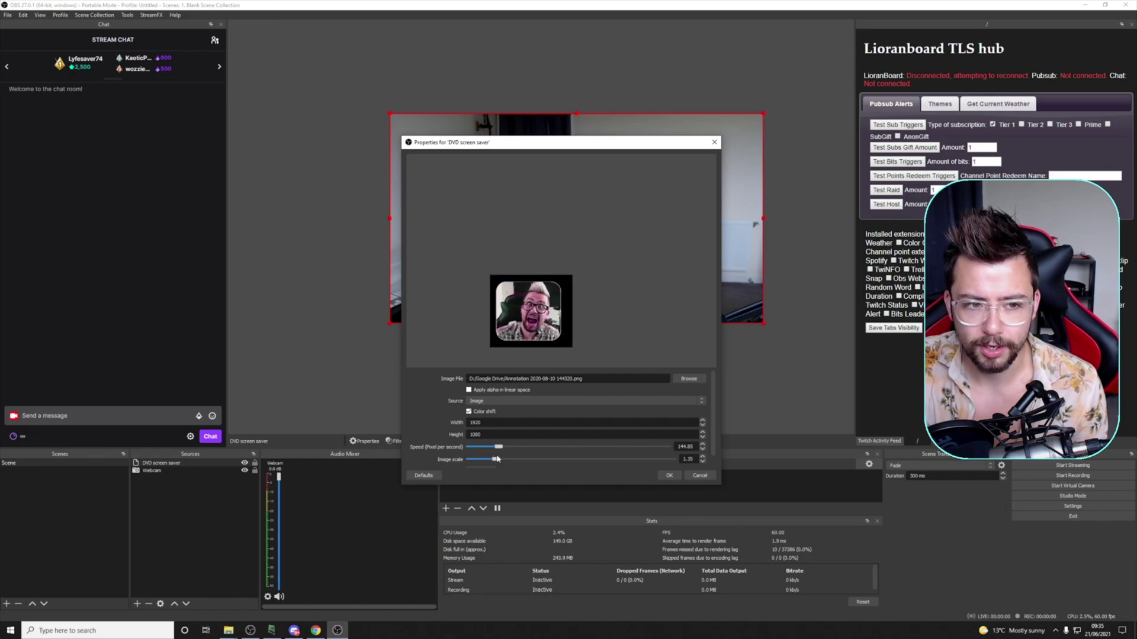
left_click_drag(495, 461, 491, 461)
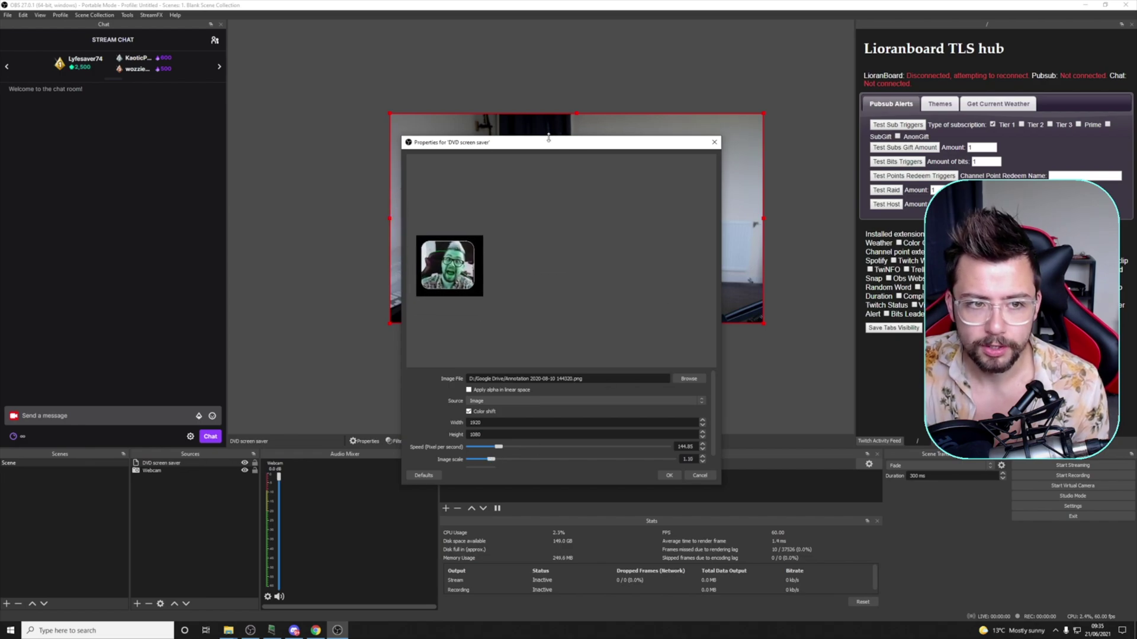
mouse_move(548, 147)
left_mouse_down()
mouse_move(569, 245)
mouse_move(572, 392)
left_mouse_up()
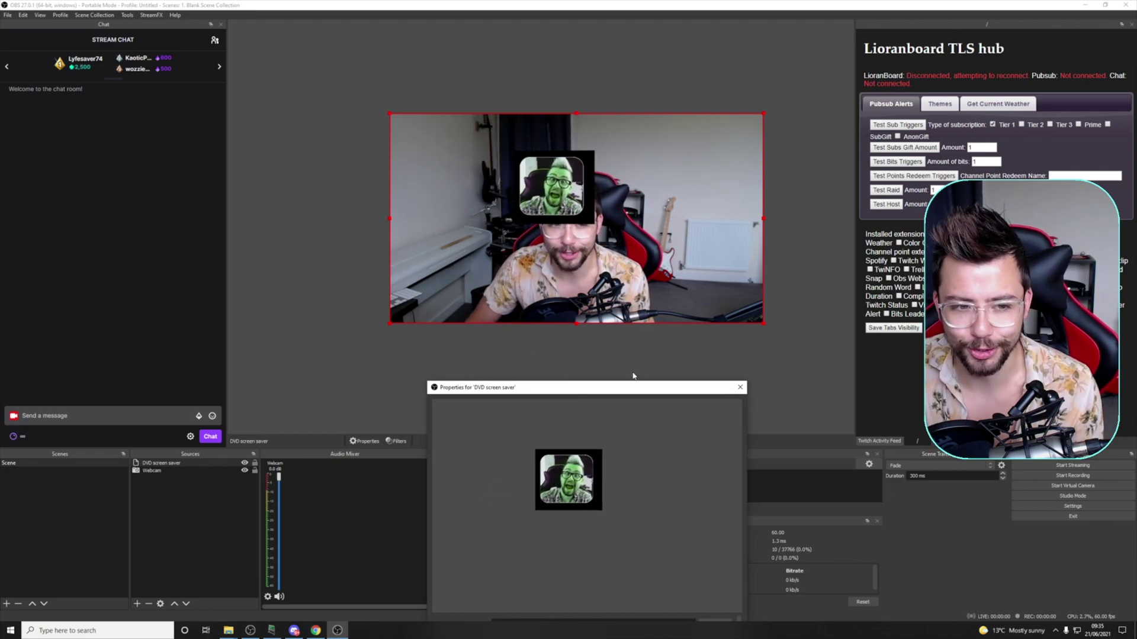
left_click_drag(573, 389, 591, 186)
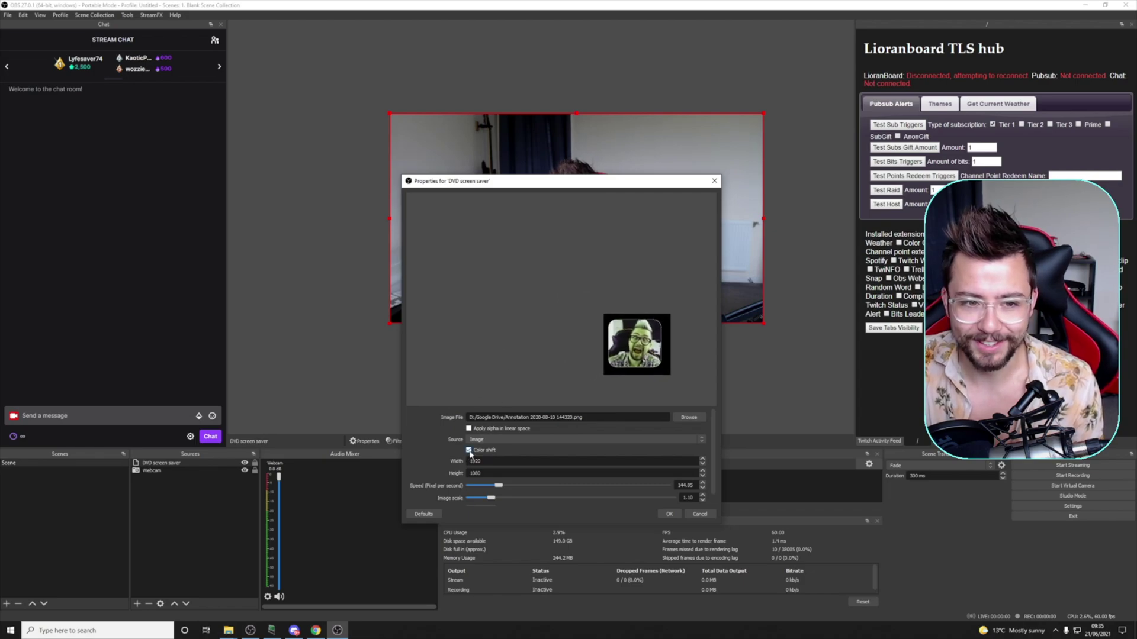
- Uncheck Color shift in the DVD screen saver properties, checking the preview
left_click_drag(565, 184, 570, 348)
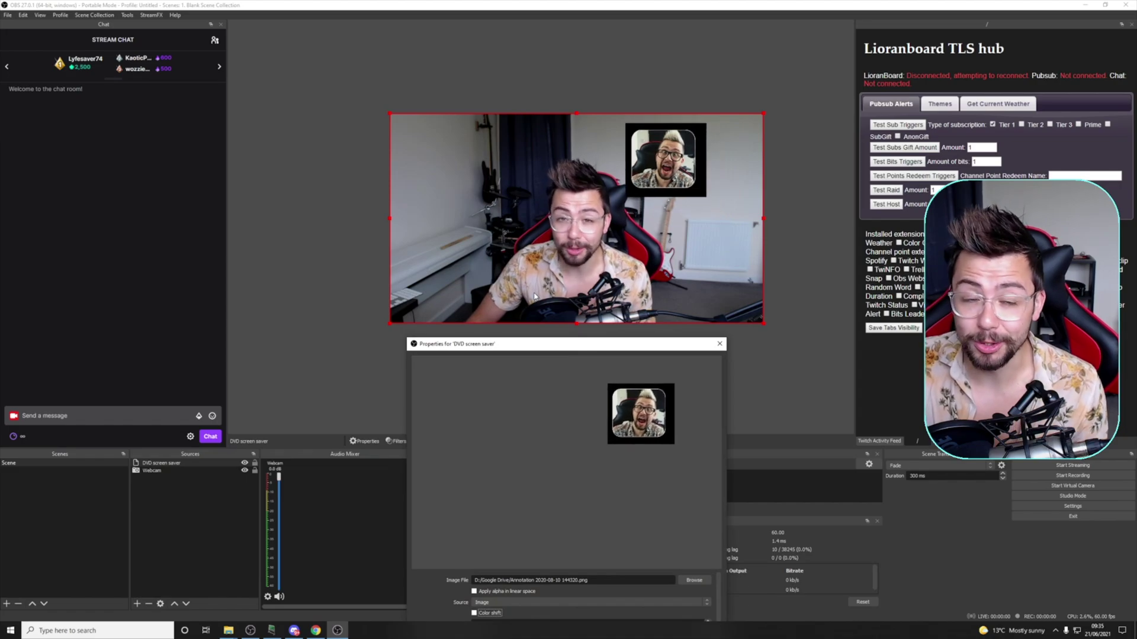
left_click_drag(542, 344, 540, 154)
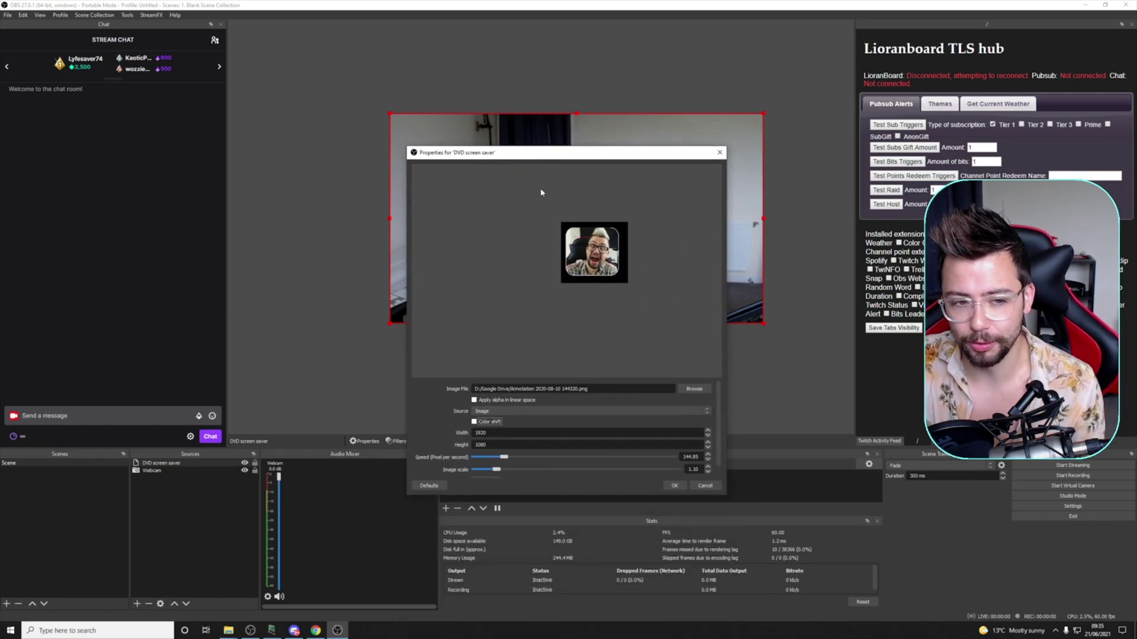